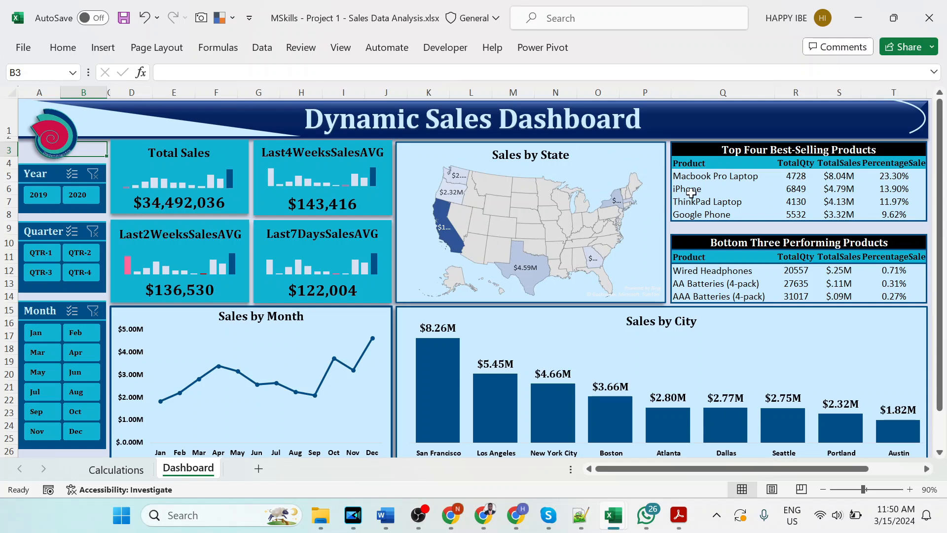
- Examine the product, quantity, sales and percentage columns in the Top Four Best-Selling and Bottom Three Performing Products tables
click(689, 174)
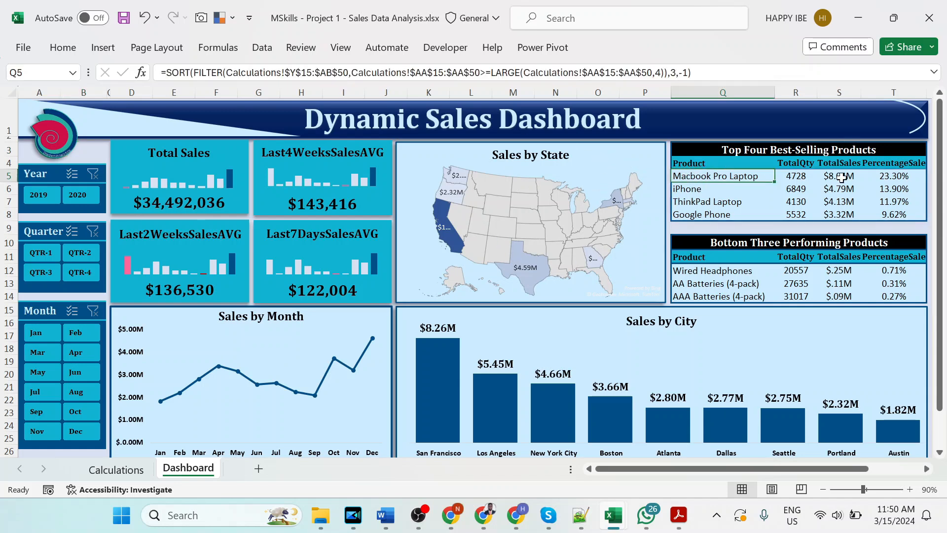
drag(799, 165, 800, 215)
drag(828, 165, 841, 216)
drag(893, 164, 897, 213)
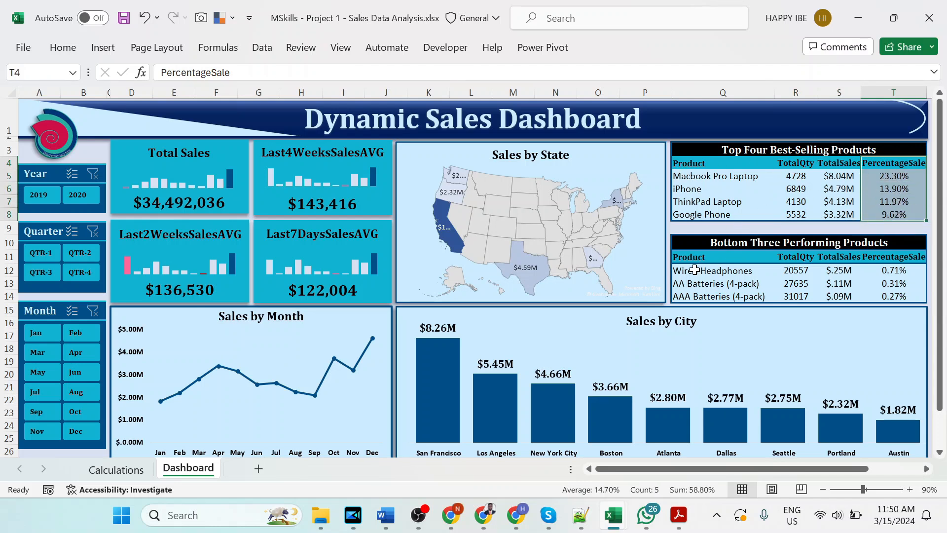
click(719, 245)
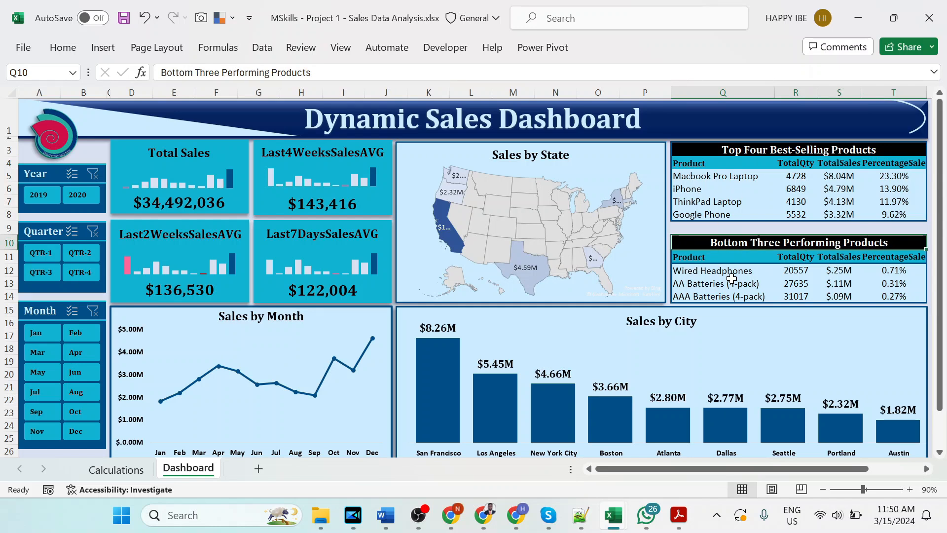
drag(709, 217, 718, 175)
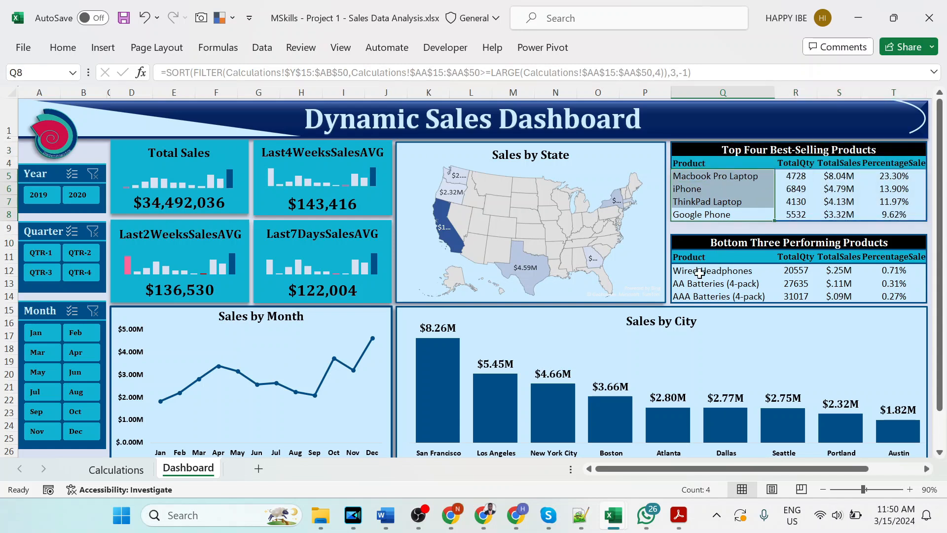
drag(700, 273, 717, 297)
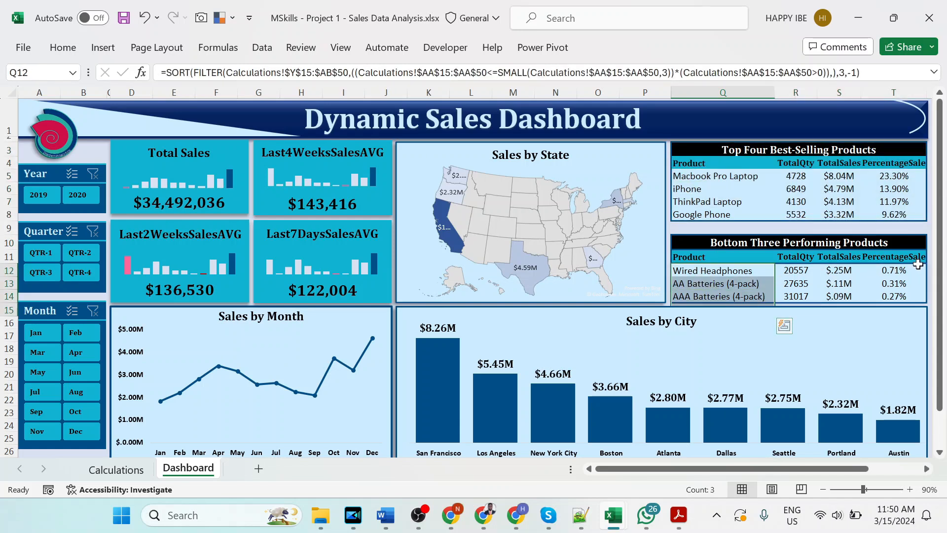
drag(796, 273, 796, 297)
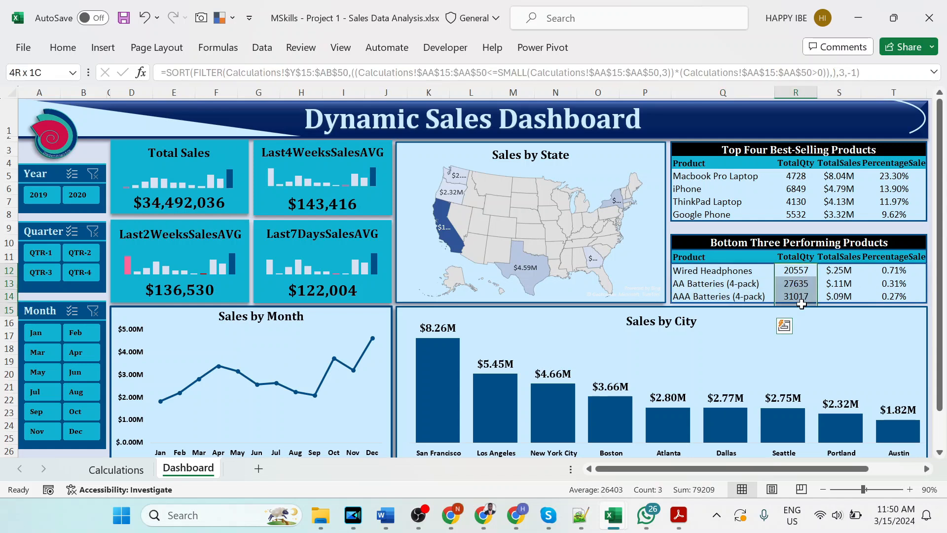
drag(843, 273, 849, 299)
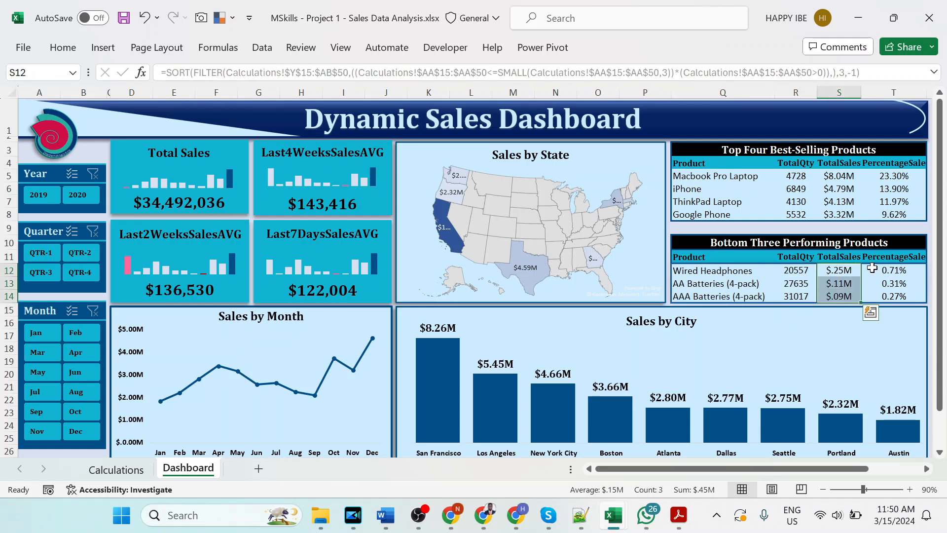
drag(888, 266, 894, 298)
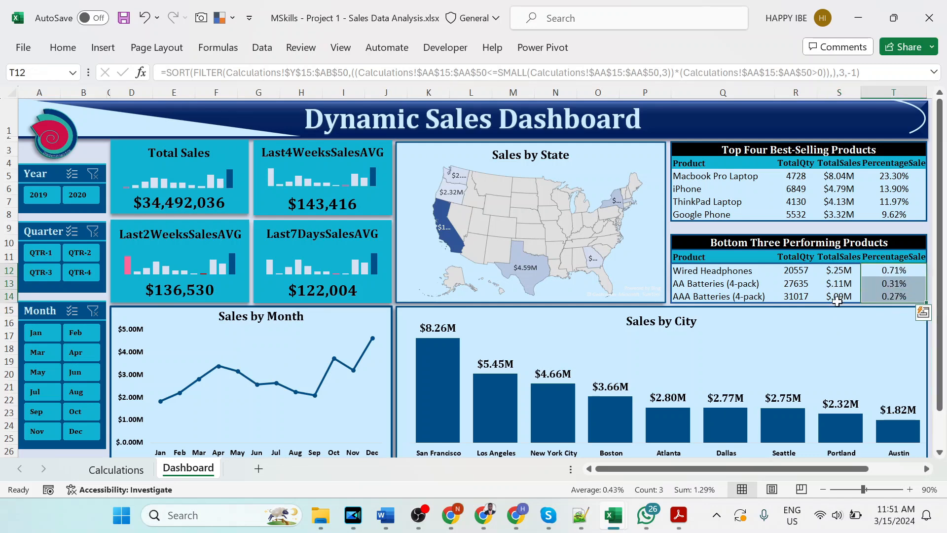
- Filter the dashboard to year 2019, quarter QTR-2 and month Apr, and switch the year to 2020
scroll(517, 283, down, 1)
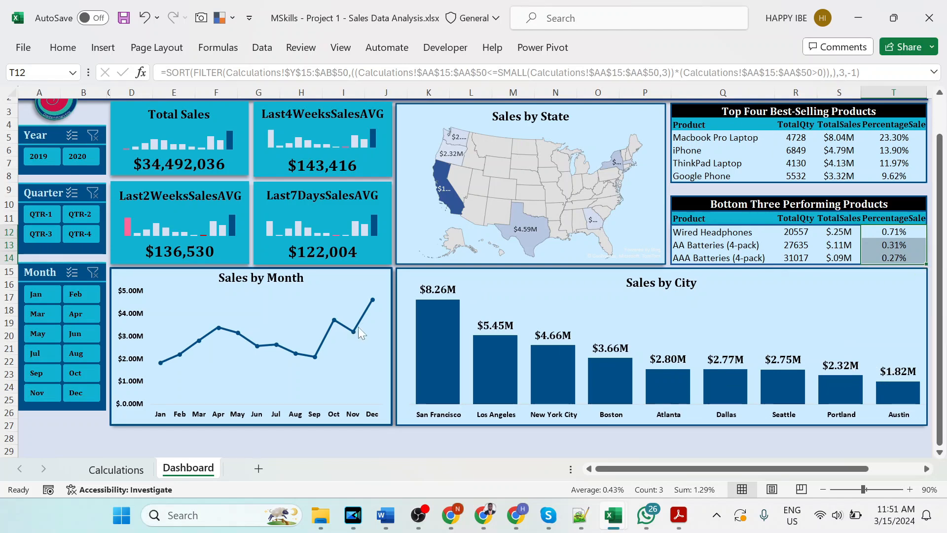
scroll(202, 340, up, 1)
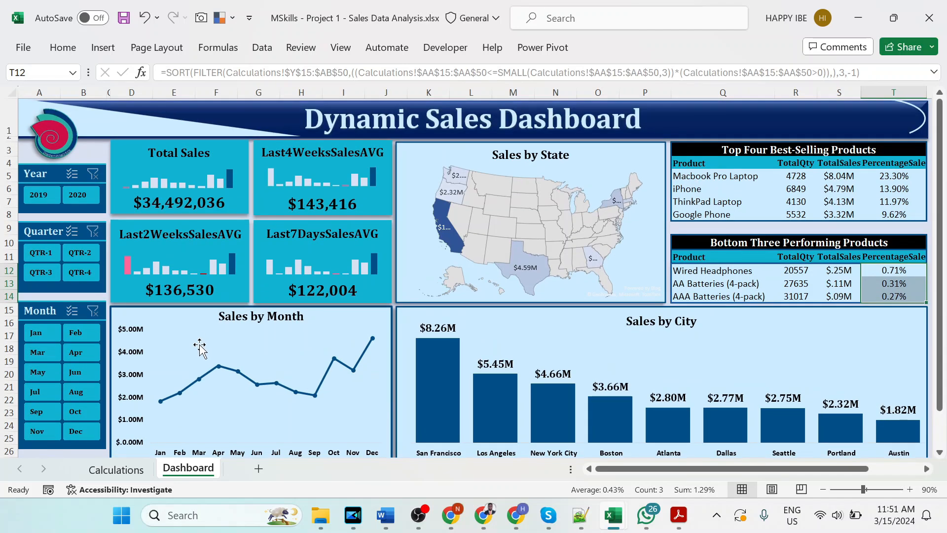
scroll(317, 401, down, 1)
scroll(317, 399, up, 1)
click(46, 189)
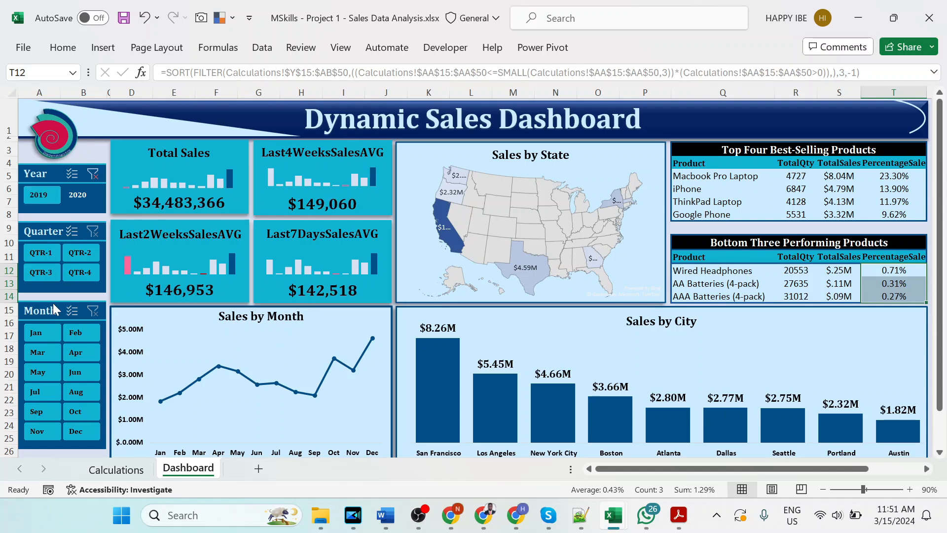
click(63, 251)
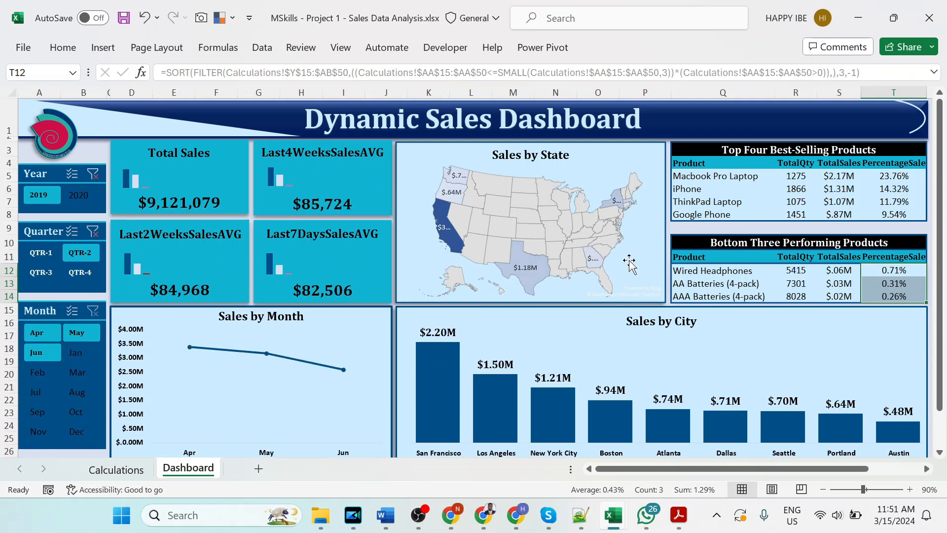
click(37, 333)
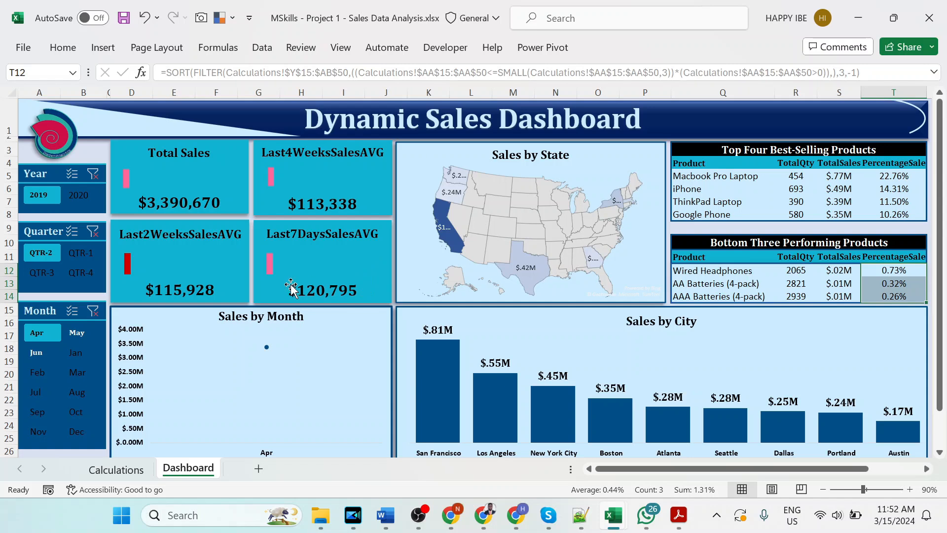
click(77, 196)
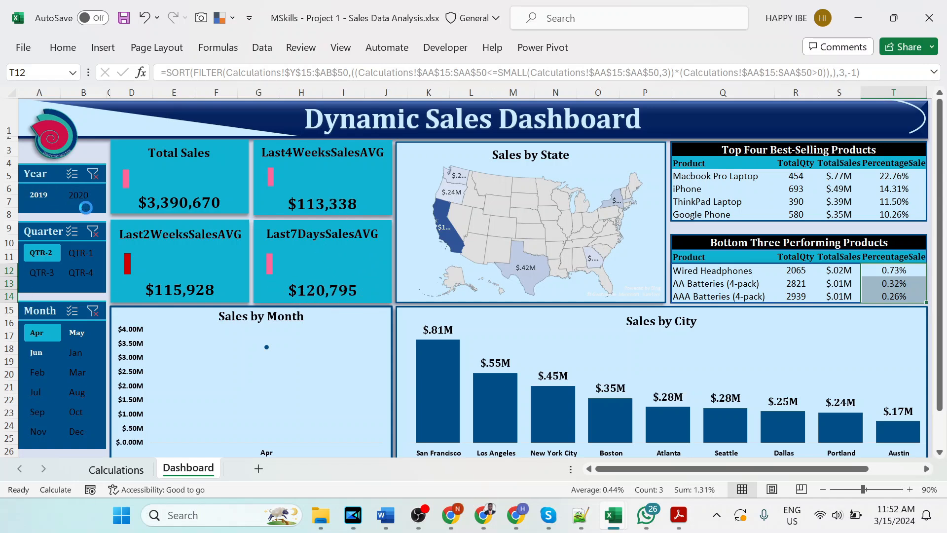
click(81, 193)
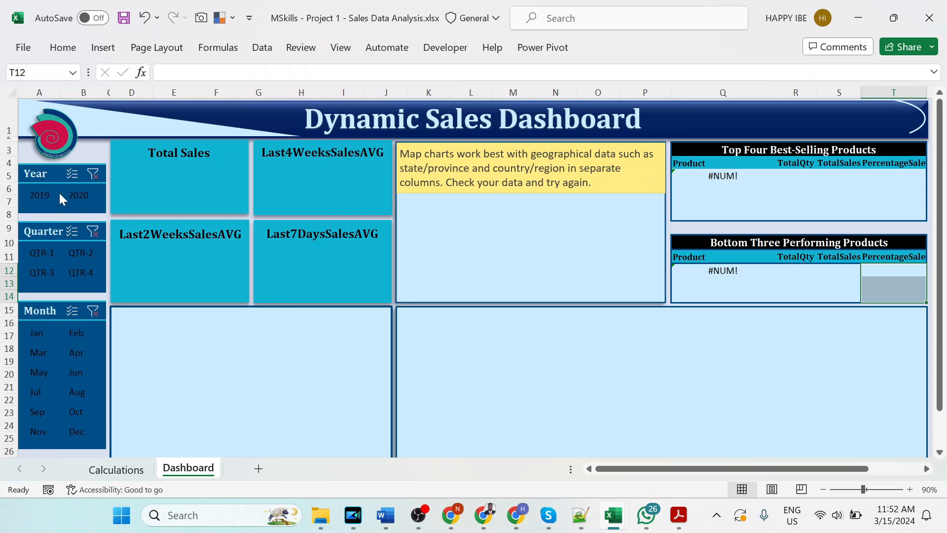
- Clear the dashboard's month, quarter and year slicer filters
click(92, 312)
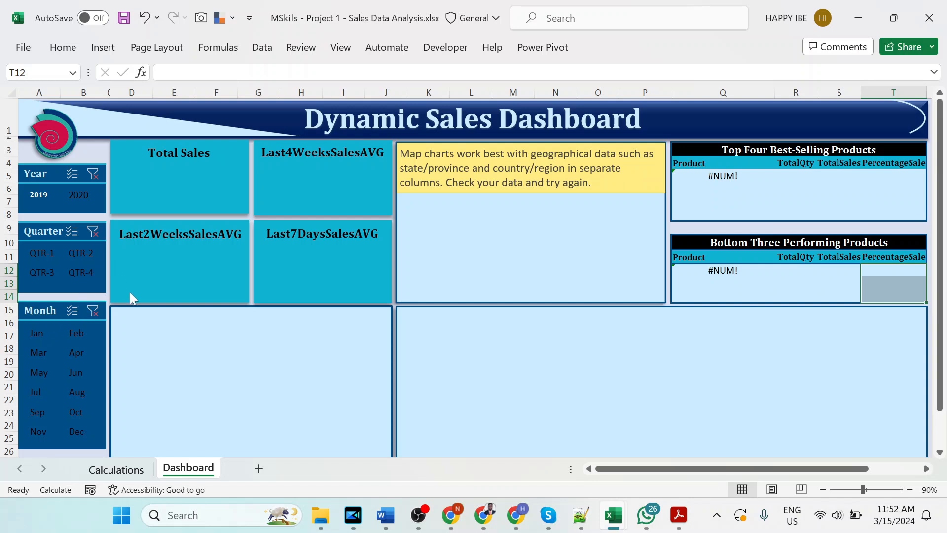
click(92, 232)
click(97, 176)
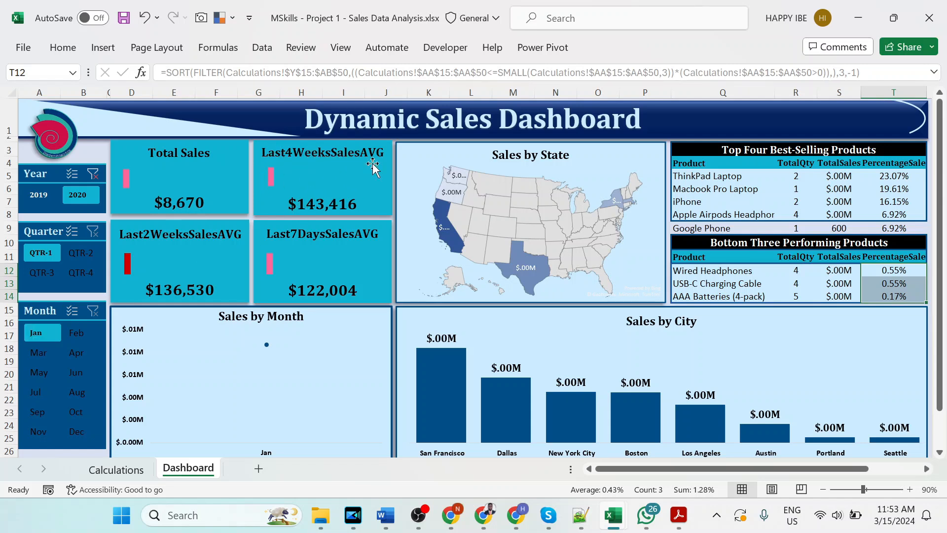
click(48, 334)
click(99, 175)
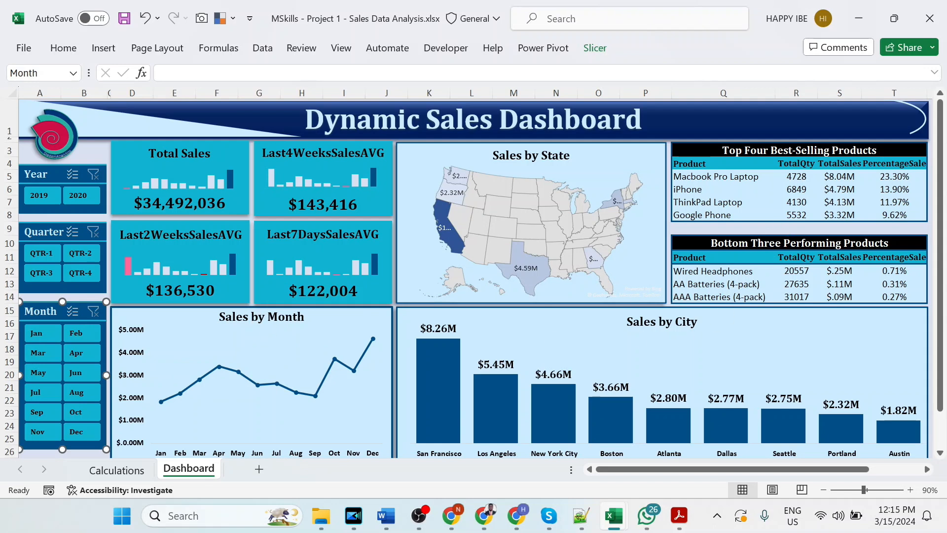
- Filter the dashboard to month Apr and inspect the product table formulas in Q5 and Q12
click(83, 355)
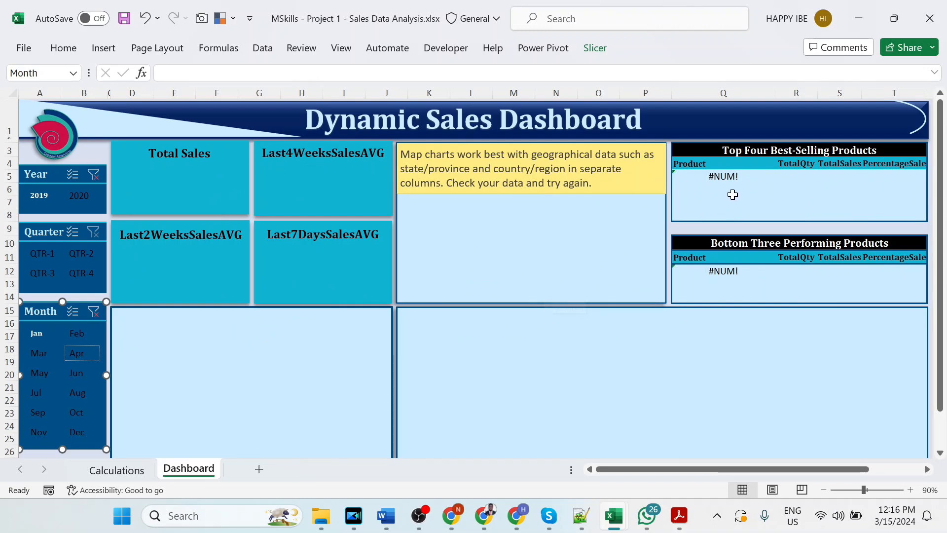
click(717, 176)
click(729, 276)
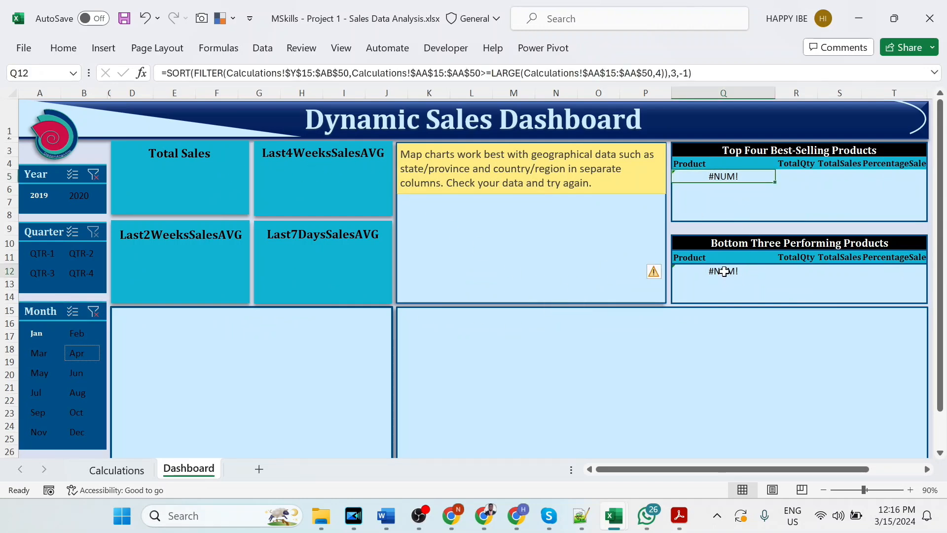
click(719, 177)
click(717, 272)
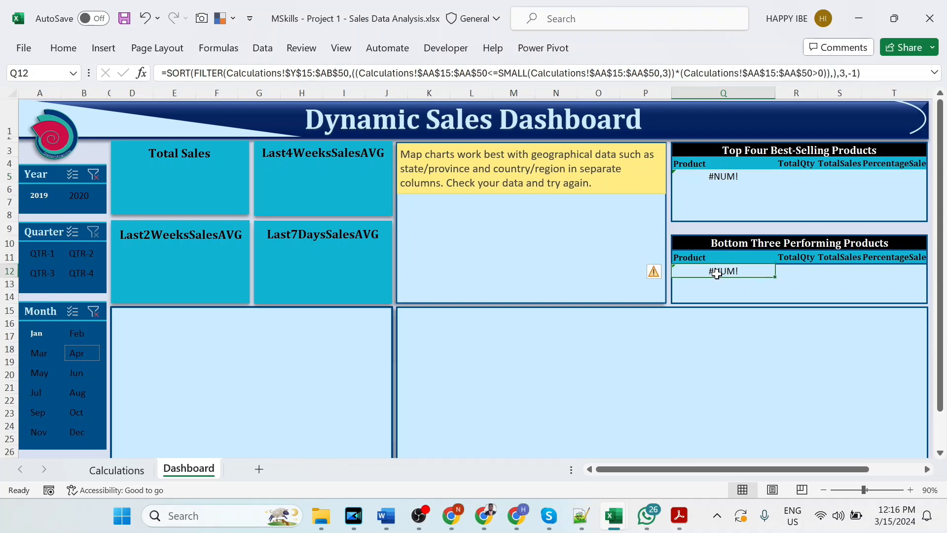
- Wrap the best-selling products SORT formula in Q5 in IFERROR with "No Data" as the fallback value
click(711, 176)
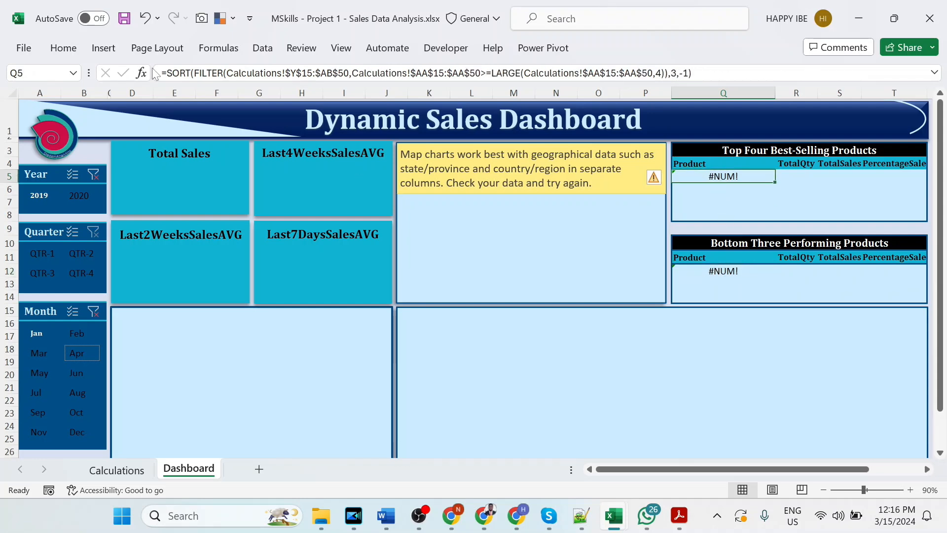
click(167, 73)
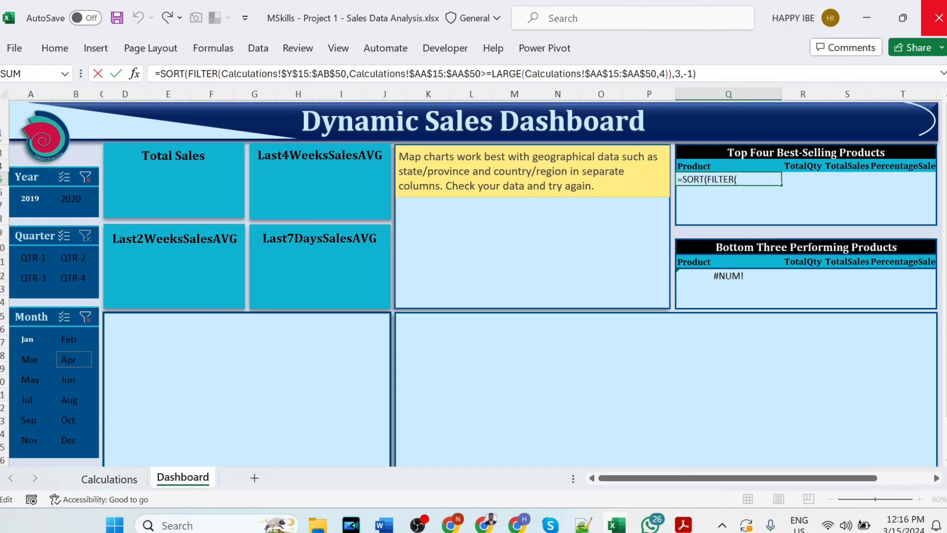
text(E)
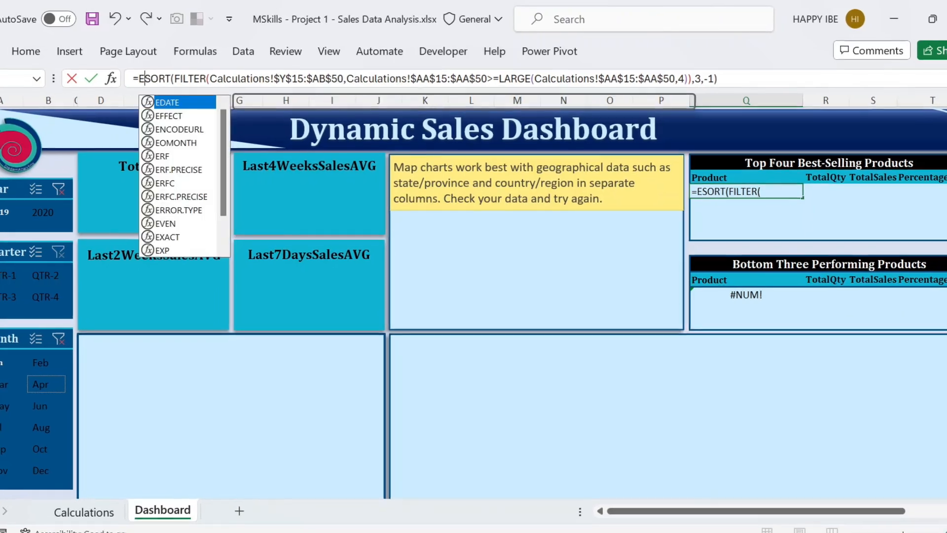
text(IFE)
key(BackSpace)
key(BackSpace)
key(BackSpace)
key(BackSpace)
text(IF)
key(Down)
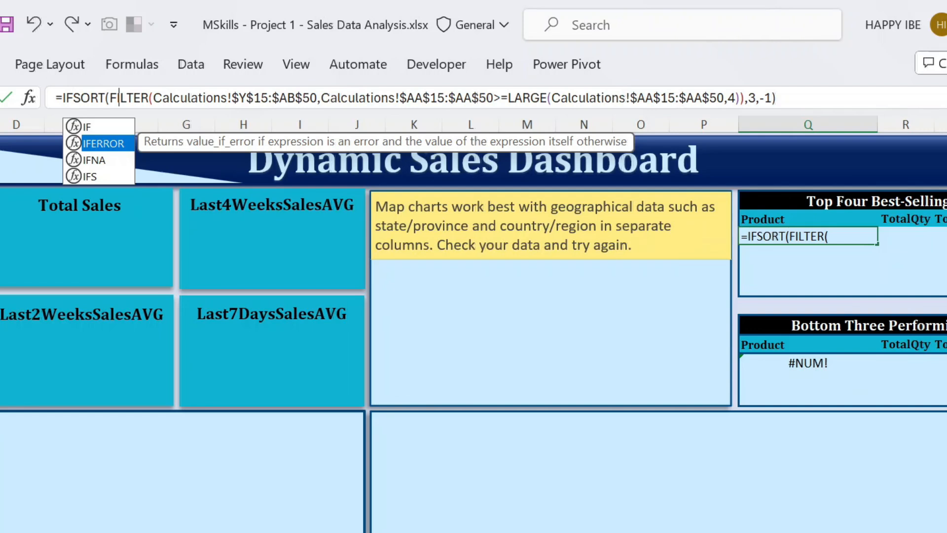
key(Tab)
key(End)
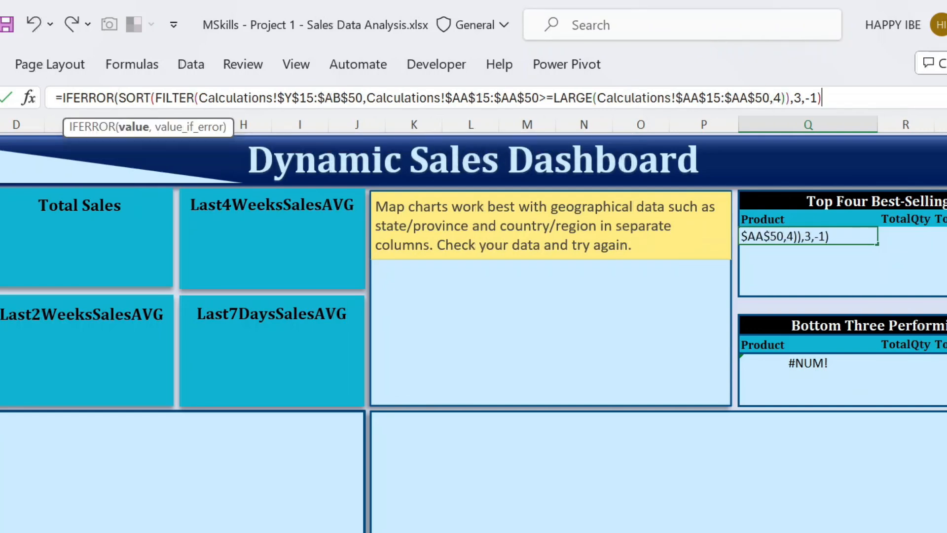
text(,"No Da)
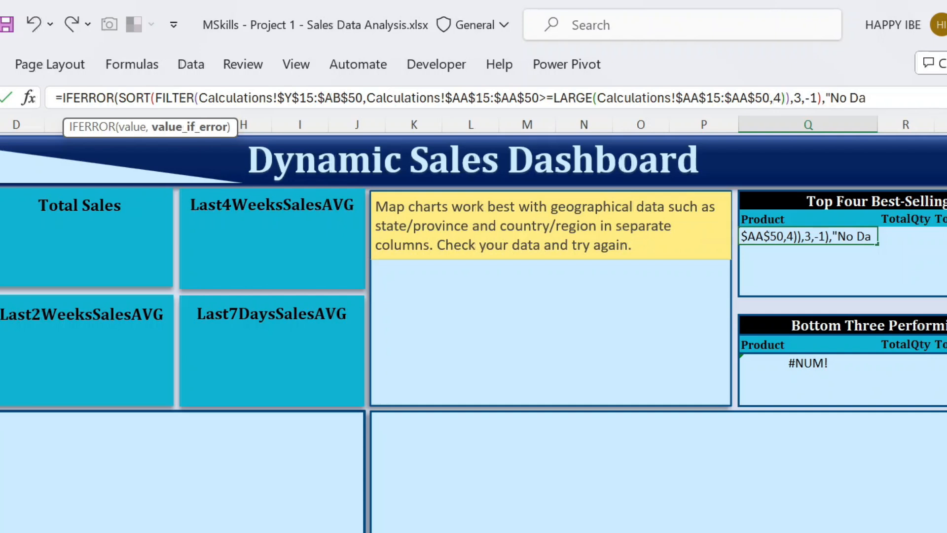
text(ta)
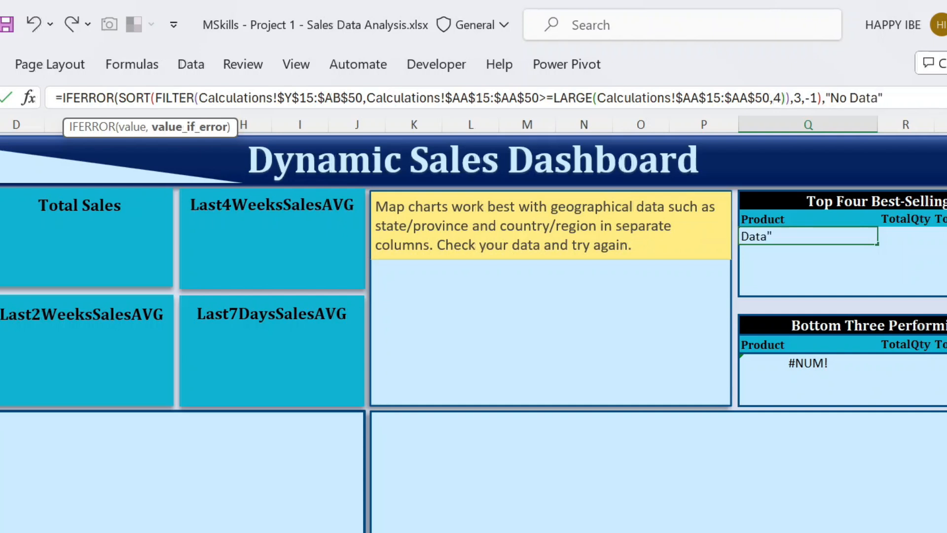
text())
key(Return)
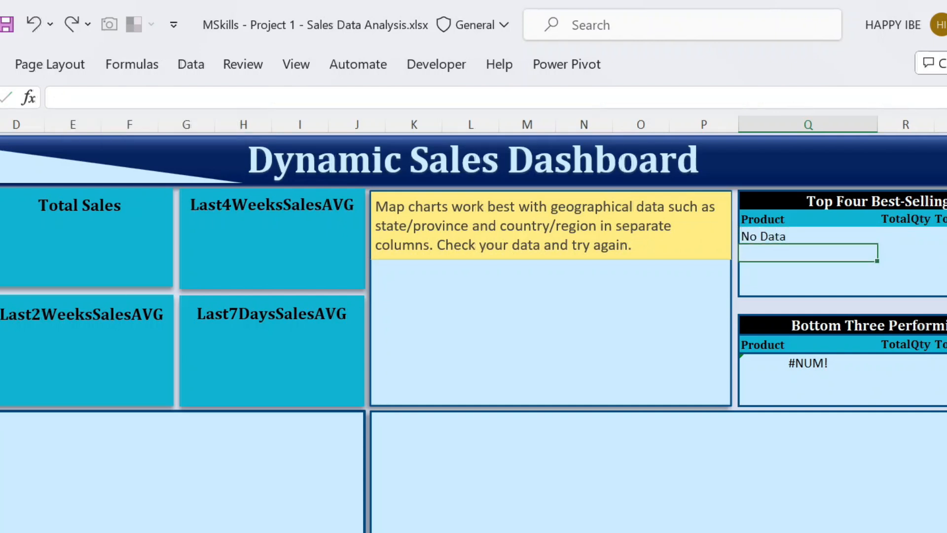
- Wrap the bottom three products' SORT formula in Q12 in IFERROR with "No Data" as the fallback value, and save the workbook
click(774, 363)
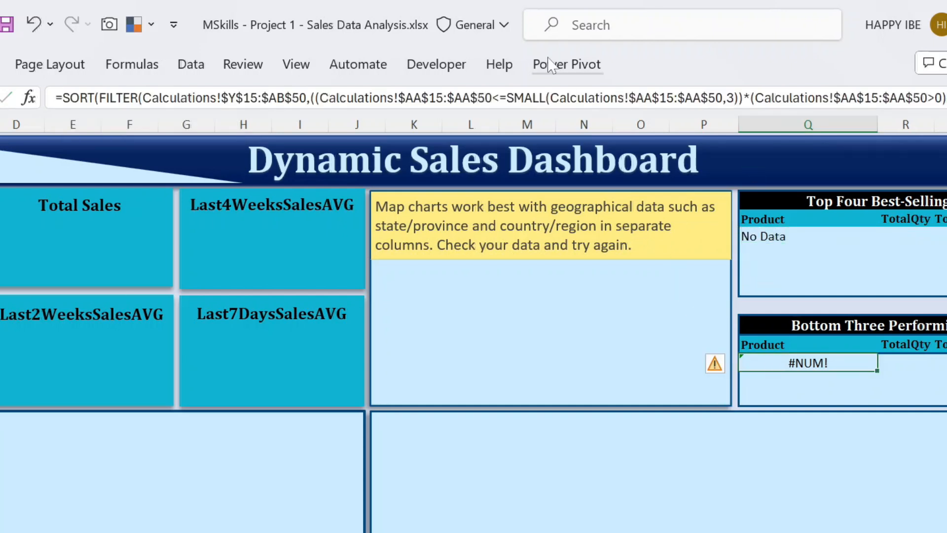
click(70, 97)
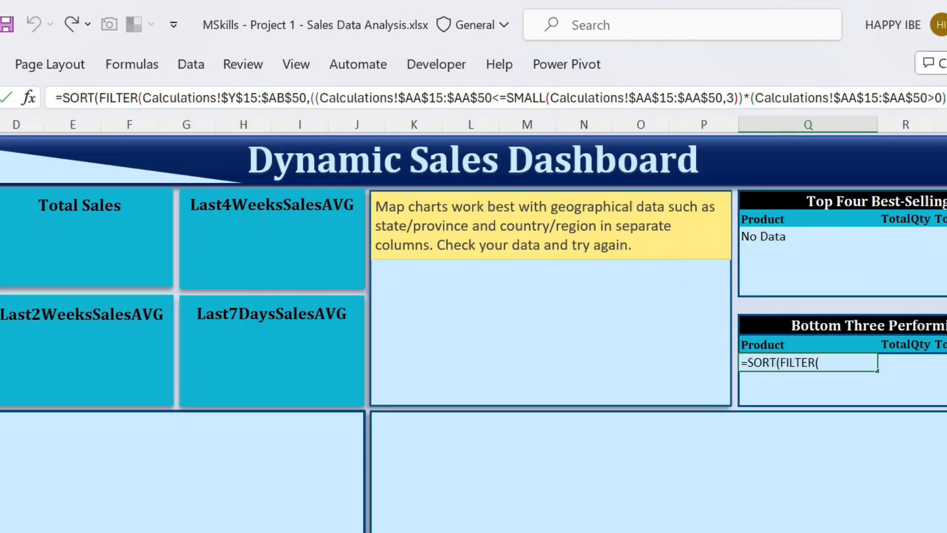
text(IFE)
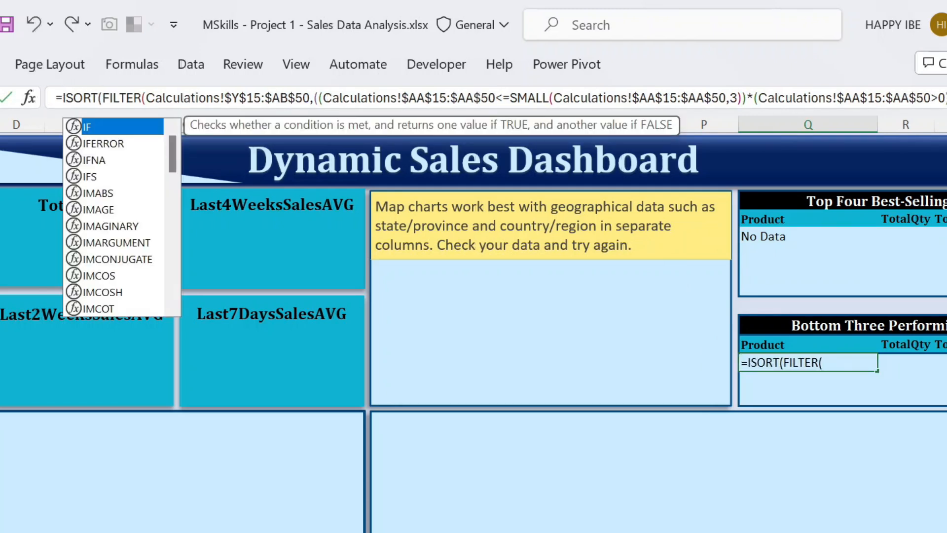
key(Tab)
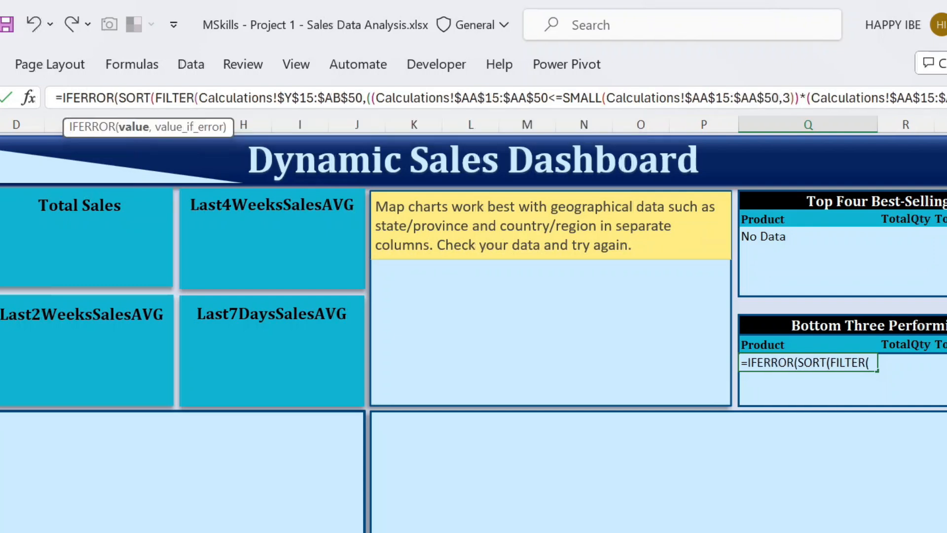
key(End)
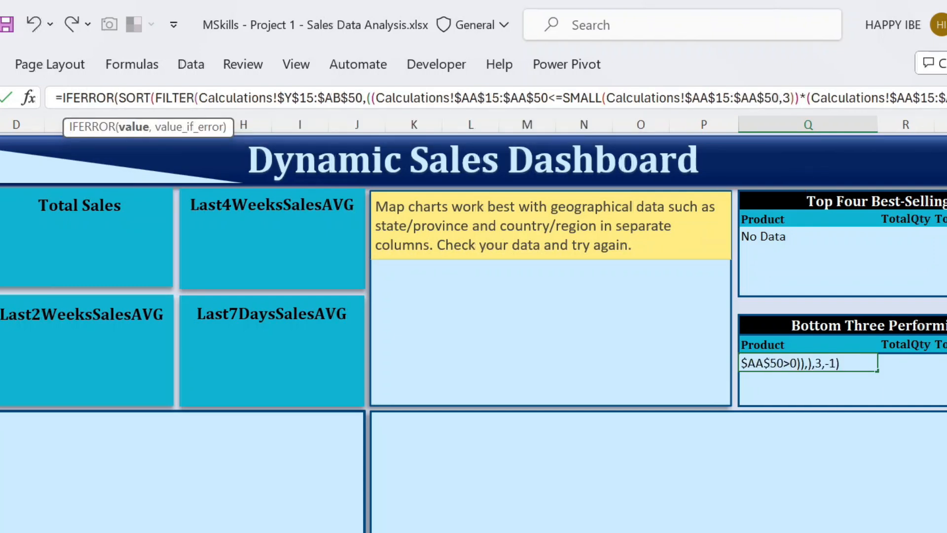
text(,)
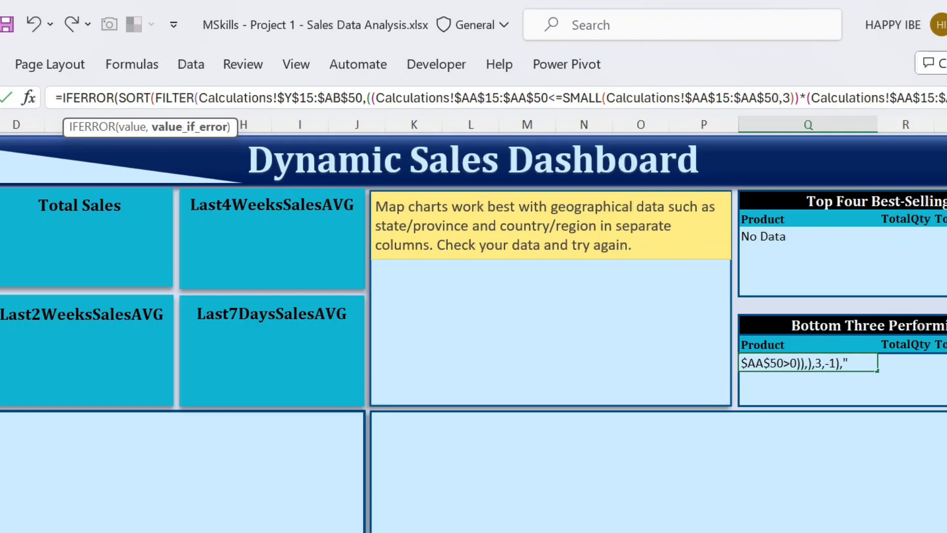
text("No Da)
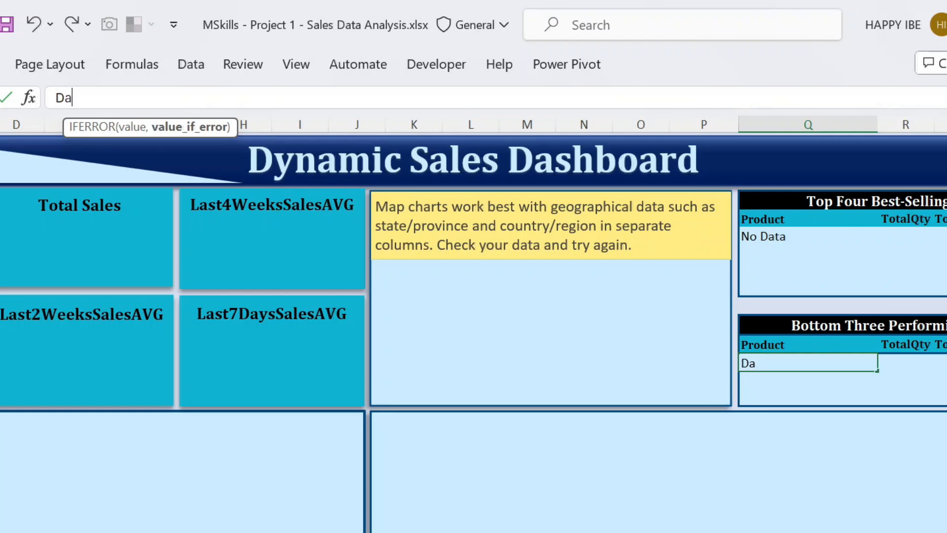
text(ta"))
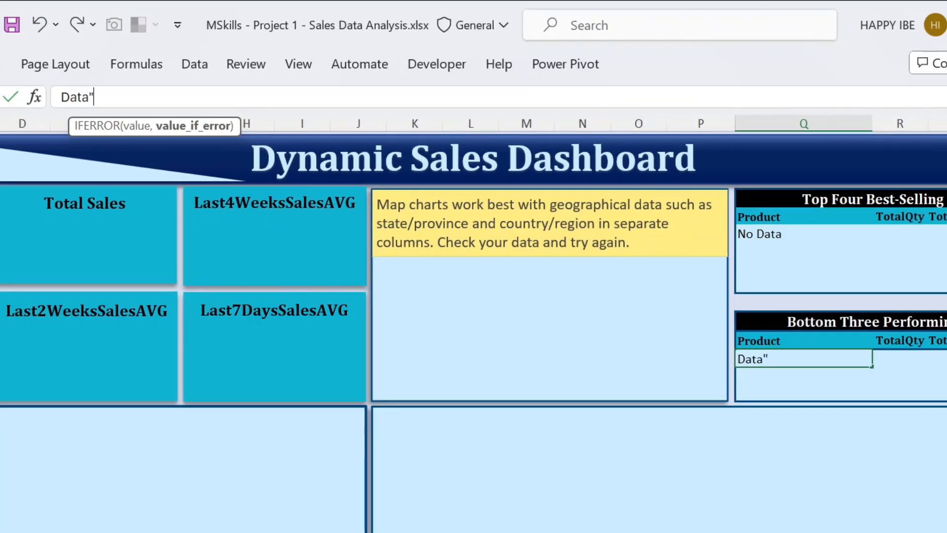
key(Return)
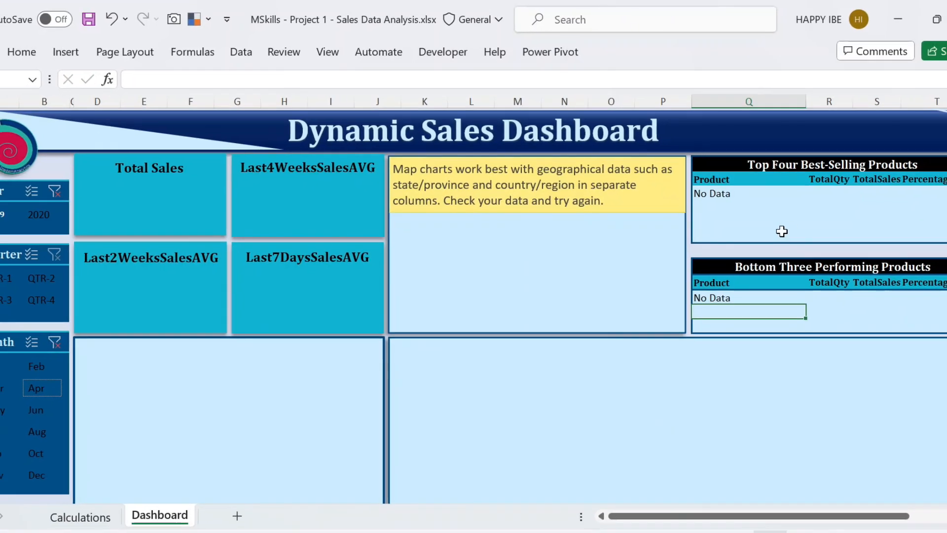
key(ctrl+s)
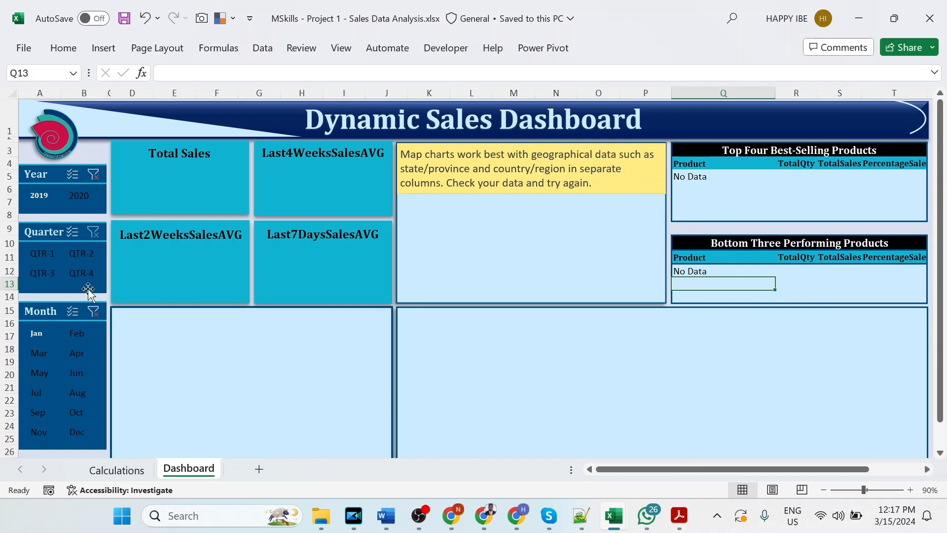
- Clear the dashboard's month and year slicer filters
click(94, 311)
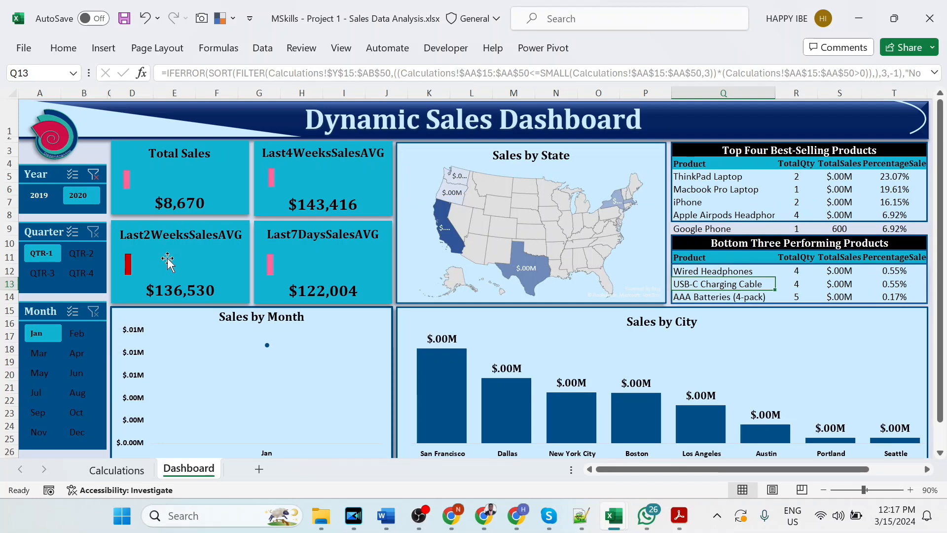
click(93, 174)
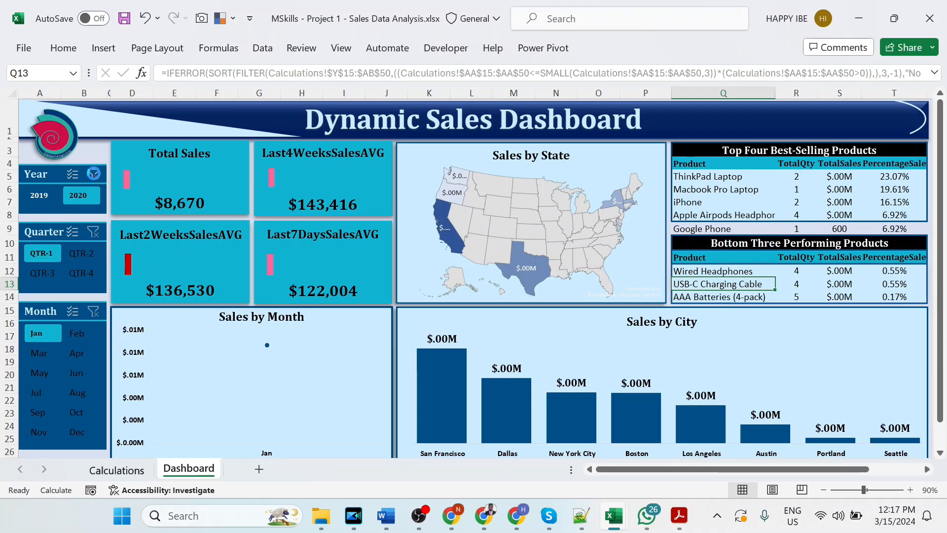